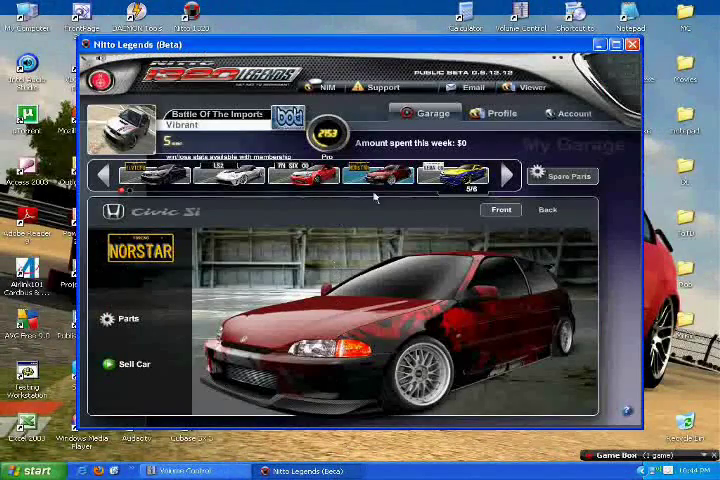
Browse the Civic Si's Fuel System and Forced Induction parts.
{"action": "left_click", "coordinate": [130, 321]}
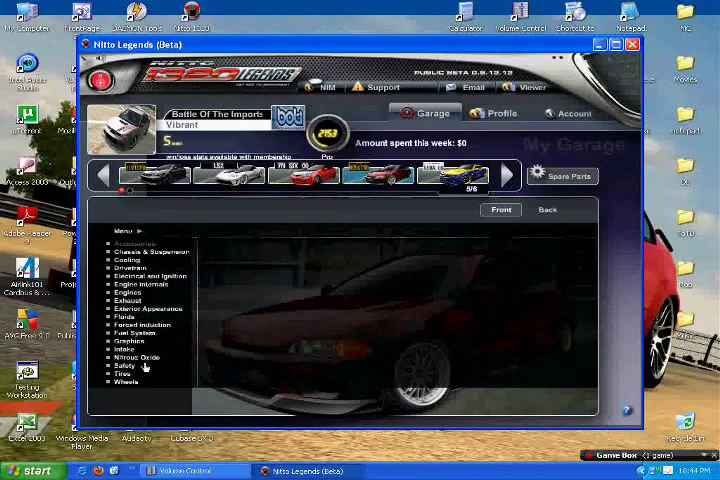
{"action": "left_click", "coordinate": [140, 333]}
{"action": "left_click", "coordinate": [145, 325]}
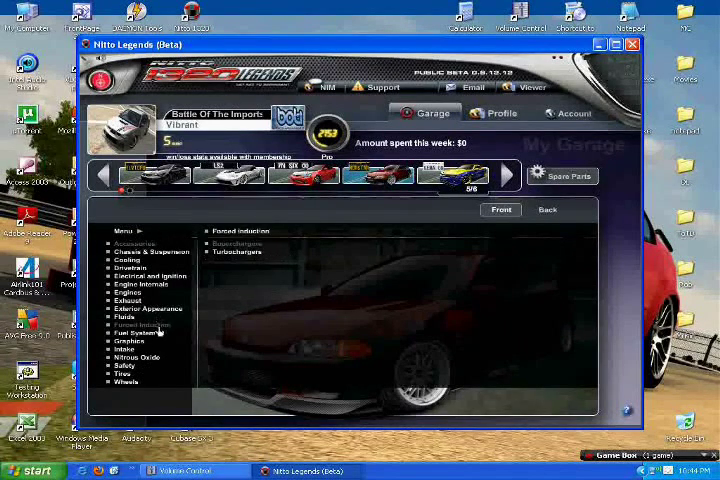
Preview the RL Design Vented Hood from Exterior Appearance full hoods, then go to Wheels.
{"action": "left_click", "coordinate": [176, 308]}
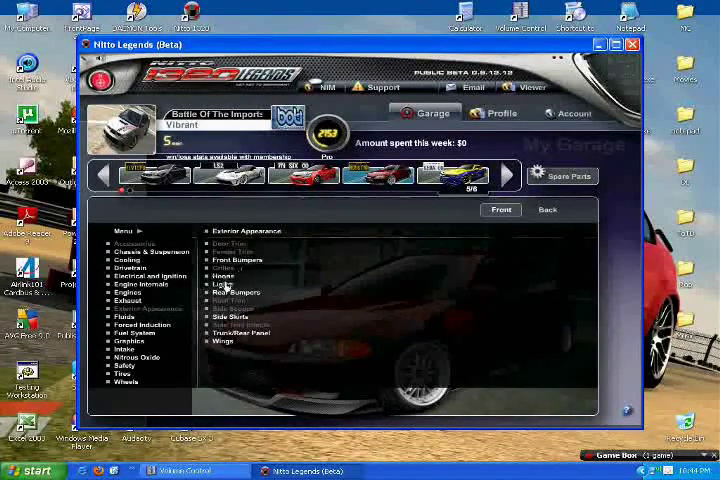
{"action": "left_click", "coordinate": [222, 276]}
{"action": "left_click", "coordinate": [327, 251]}
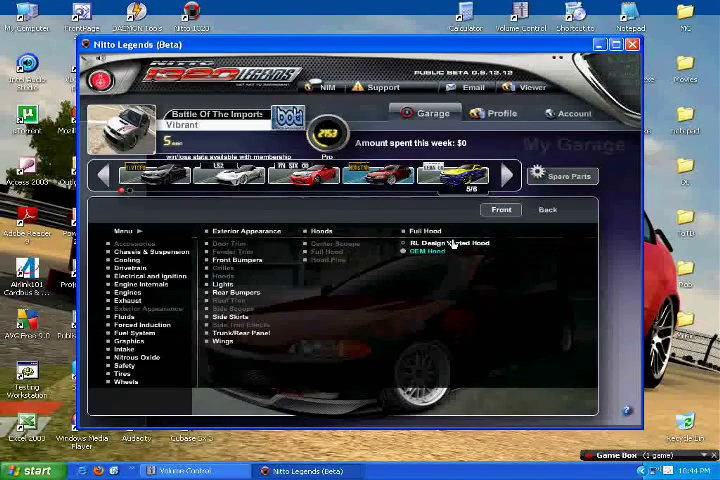
{"action": "left_click", "coordinate": [453, 244]}
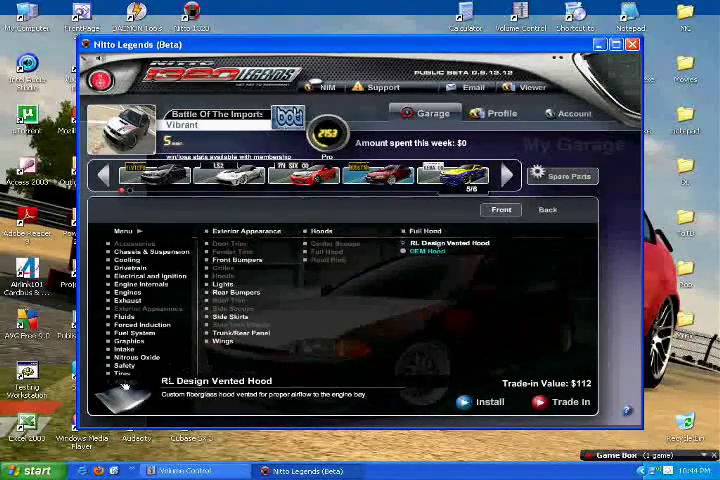
{"action": "left_click", "coordinate": [125, 385]}
Preview the Konig 20G Retrack 16", Drifz 207B FX 17", O.E. Performance 15" and B Sport LM 17" wheels.
{"action": "left_click", "coordinate": [253, 268]}
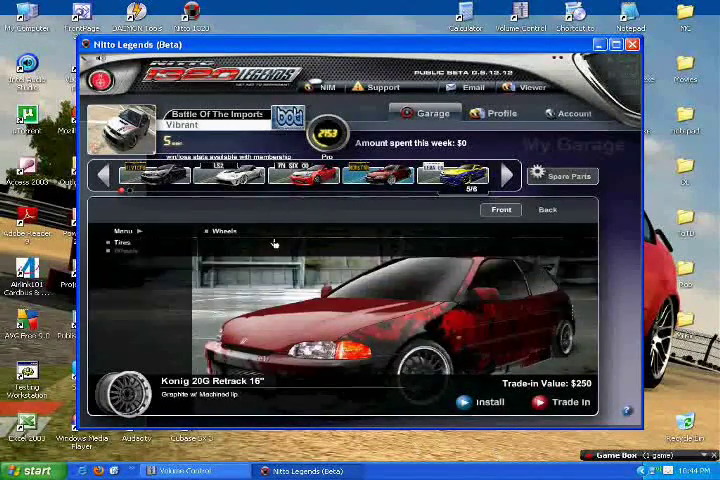
{"action": "mouse_move", "coordinate": [224, 231]}
{"action": "left_click", "coordinate": [268, 259]}
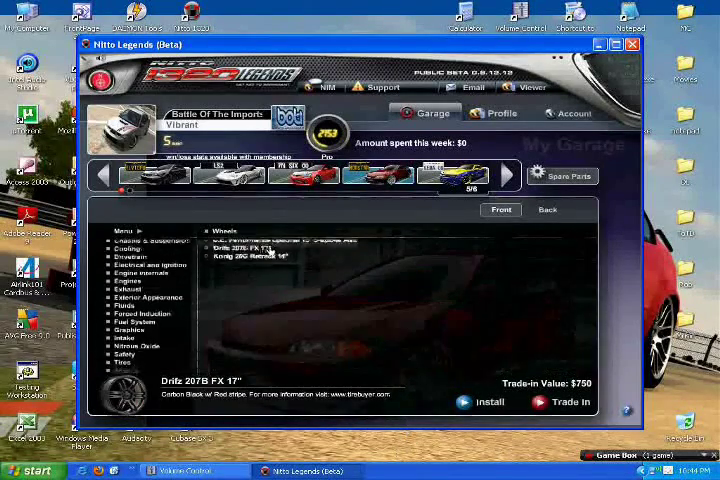
{"action": "left_click", "coordinate": [260, 251]}
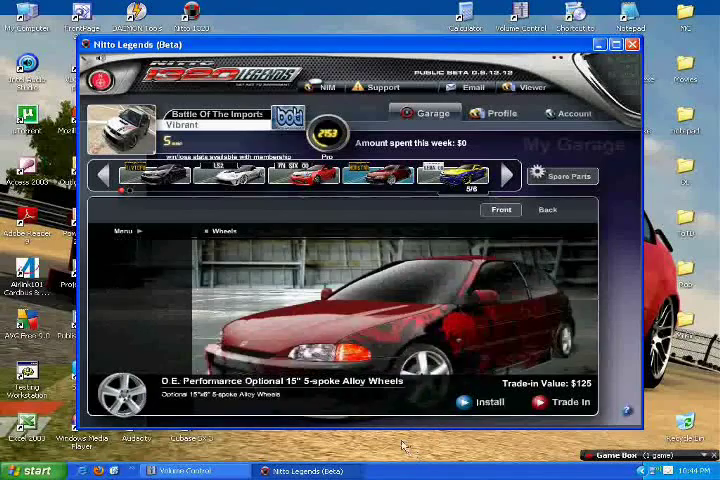
{"action": "left_click", "coordinate": [250, 242]}
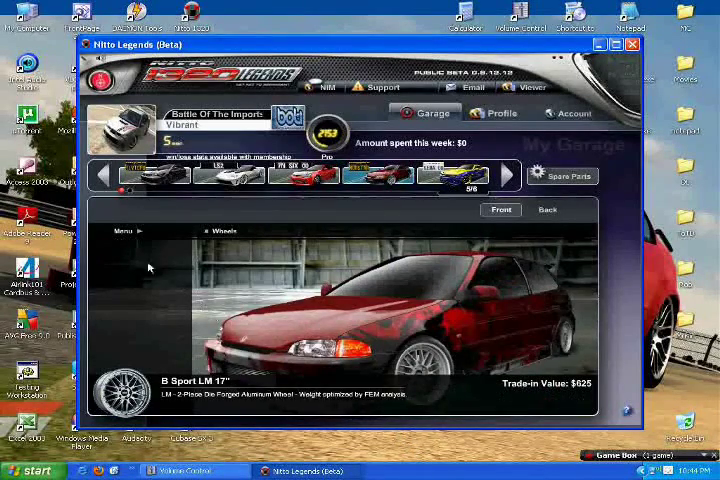
{"action": "mouse_move", "coordinate": [148, 316]}
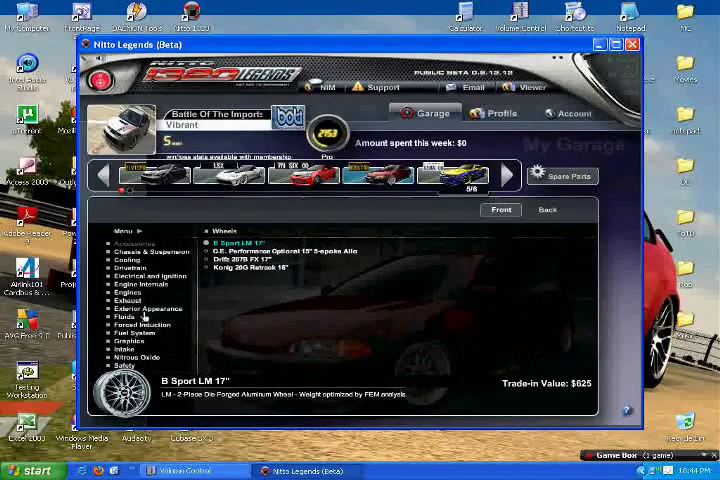
Preview the OEM Rear Bumper and view the car from the rear.
{"action": "left_click", "coordinate": [145, 309]}
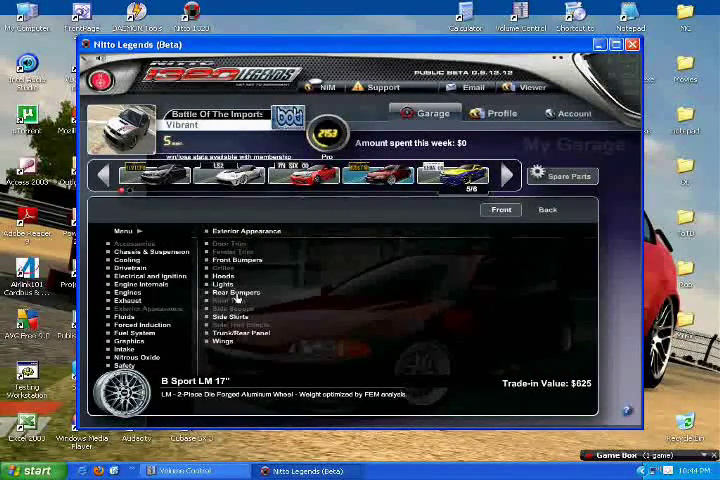
{"action": "left_click", "coordinate": [237, 297]}
{"action": "left_click", "coordinate": [346, 298]}
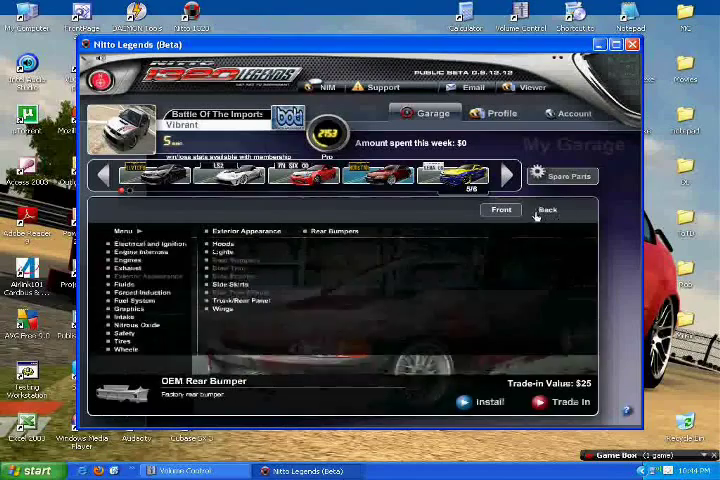
{"action": "left_click", "coordinate": [546, 210]}
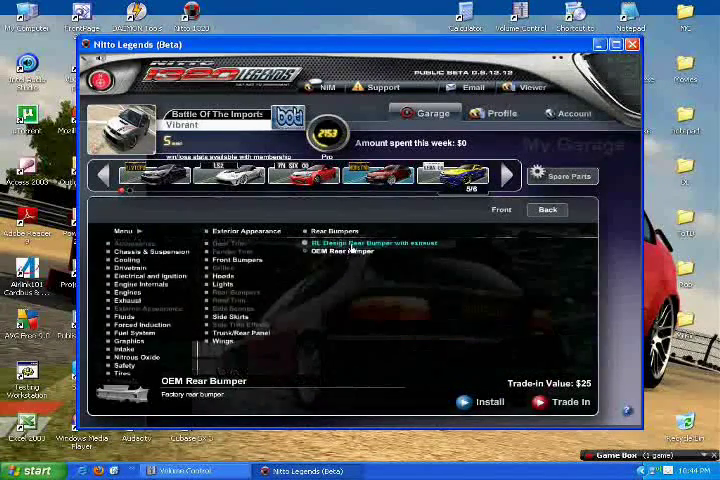
Preview the RL Design Rear Bumper with exhaust, then the OEM Front Bumper from the front.
{"action": "left_click", "coordinate": [351, 244]}
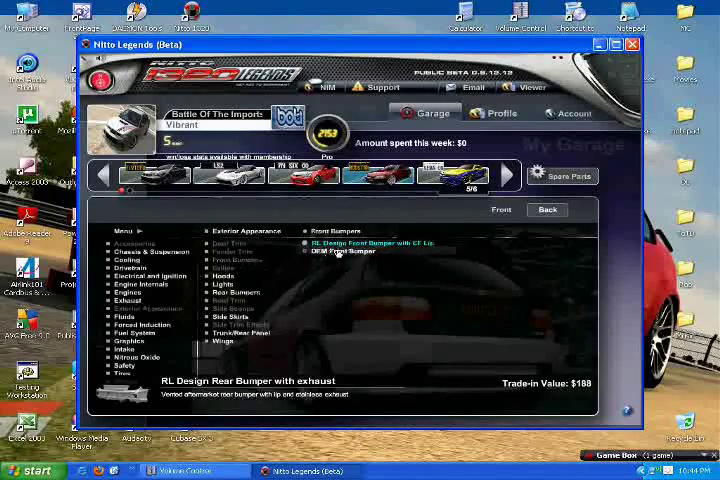
{"action": "left_click", "coordinate": [501, 209]}
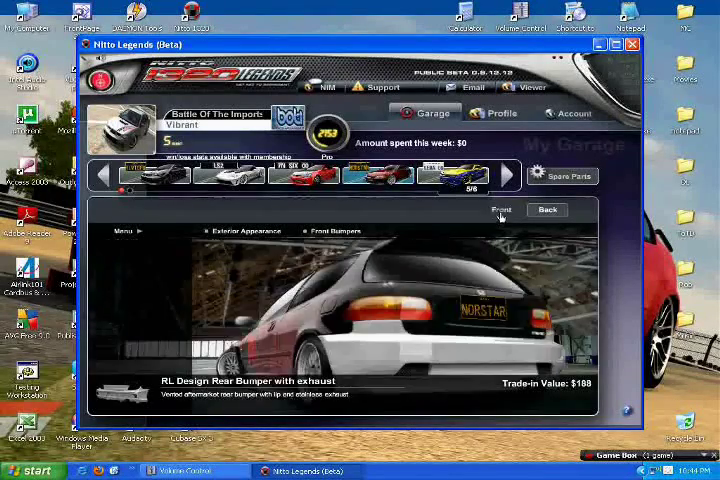
{"action": "left_click", "coordinate": [340, 253]}
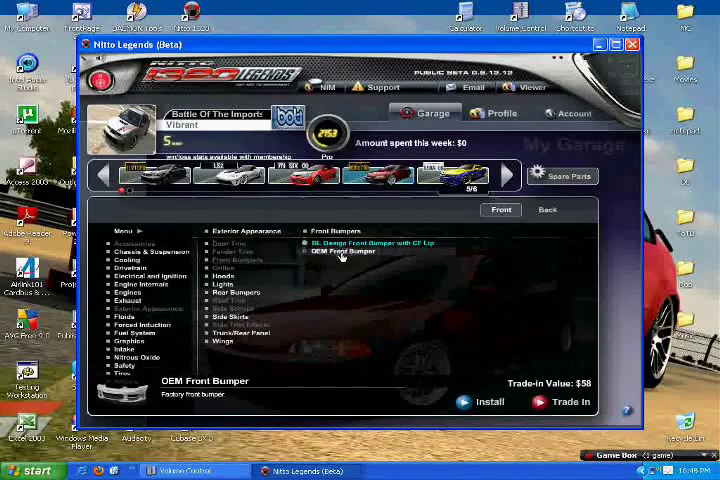
Install the OEM Front Bumper, then preview the RL Design Front Bumper with CF Lip.
{"action": "left_click", "coordinate": [466, 402]}
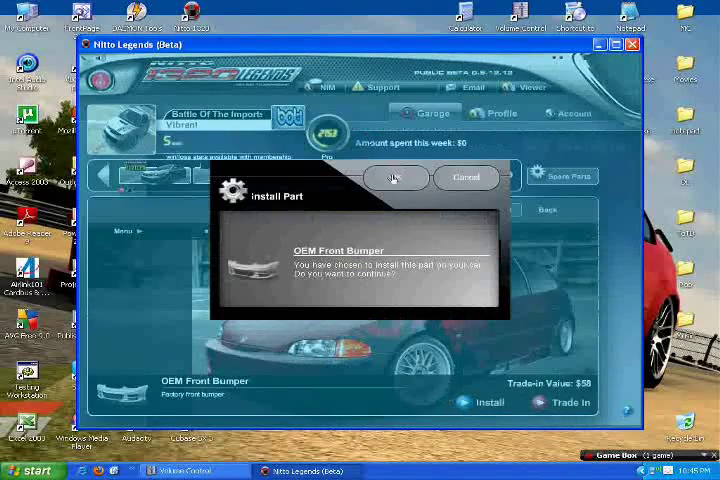
{"action": "left_click", "coordinate": [450, 183]}
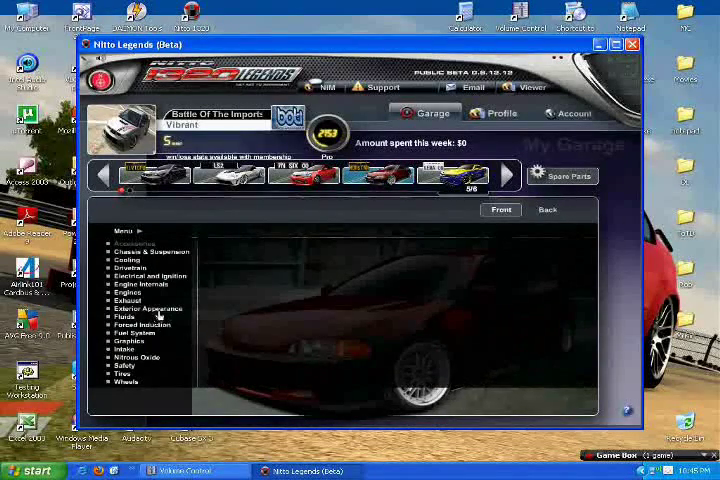
{"action": "left_click", "coordinate": [150, 309]}
{"action": "left_click", "coordinate": [238, 261]}
{"action": "left_click", "coordinate": [330, 242]}
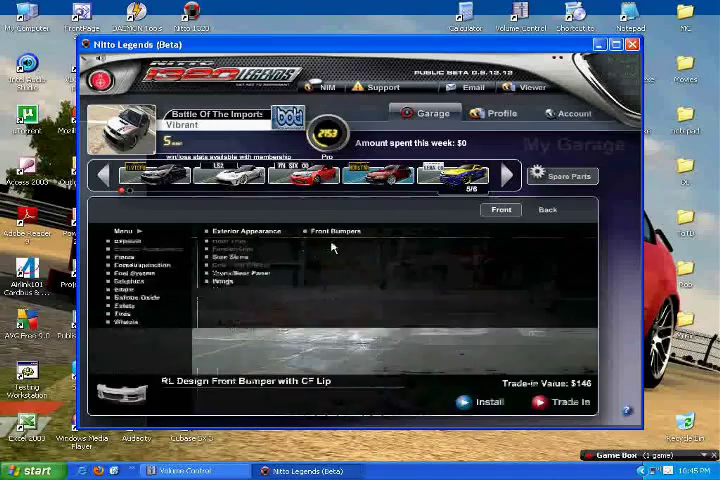
Install the RL Design Front Bumper with CF Lip and dismiss the installed notice.
{"action": "left_click", "coordinate": [481, 403]}
{"action": "left_click", "coordinate": [415, 185]}
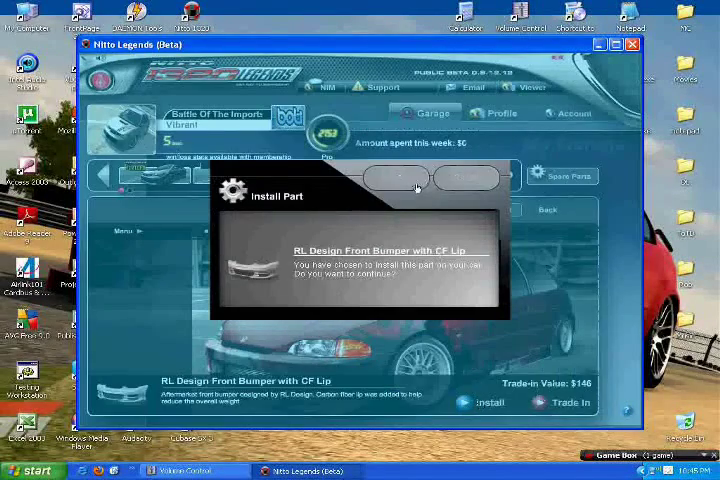
{"action": "left_click", "coordinate": [463, 183]}
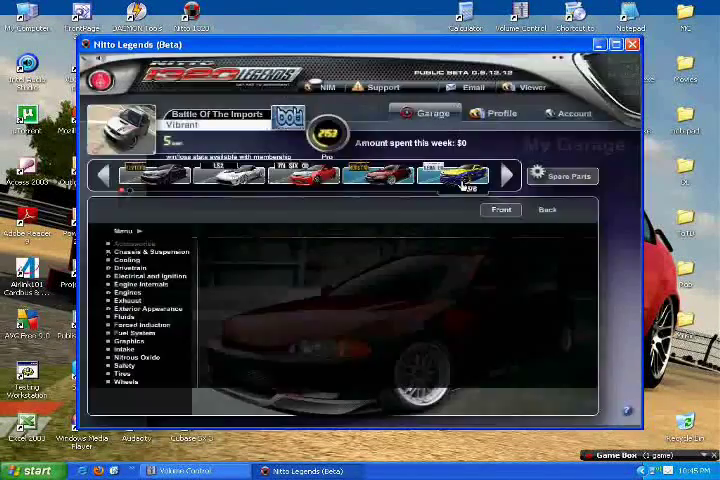
Install the Konig 20G Retrack 16" wheels on the Civic, then exit to the city map.
{"action": "left_click", "coordinate": [182, 234]}
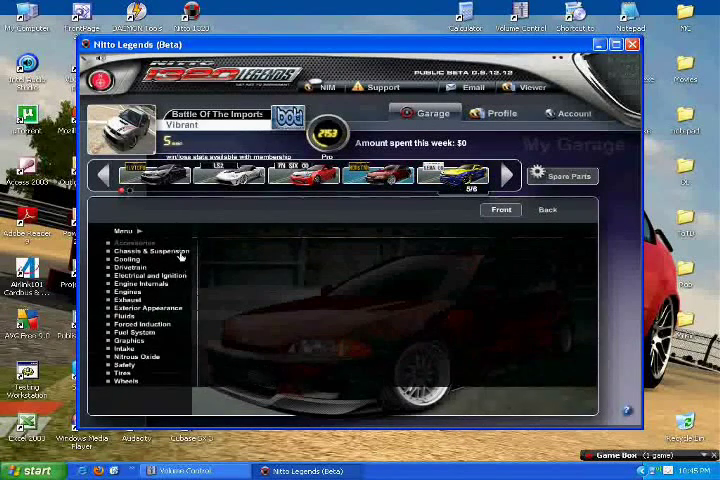
{"action": "left_click", "coordinate": [128, 381]}
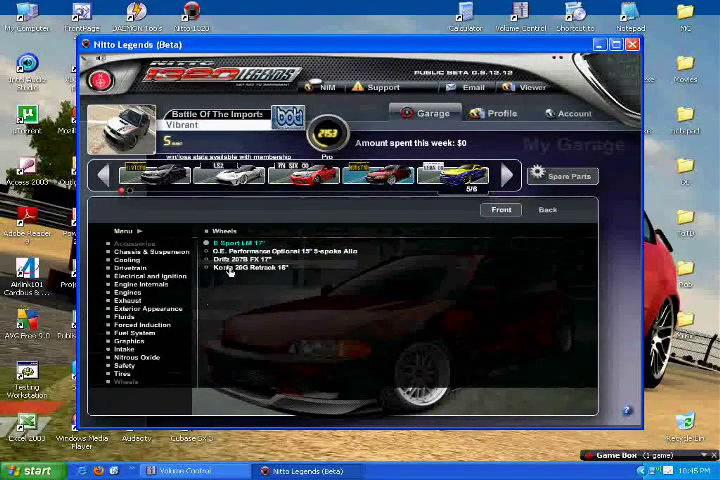
{"action": "left_click", "coordinate": [232, 269]}
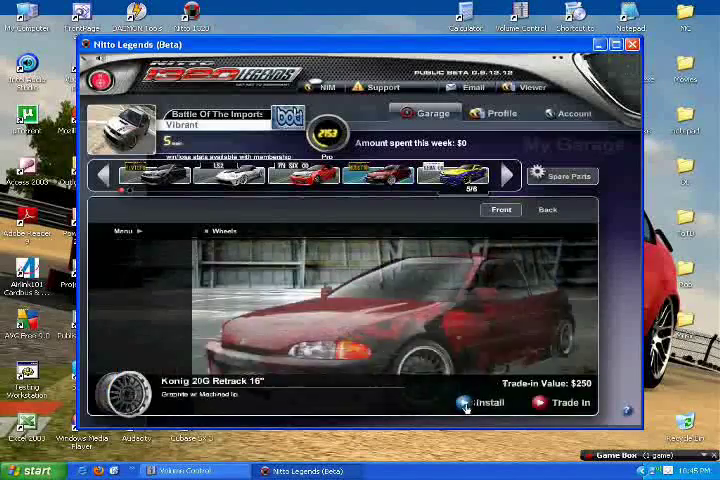
{"action": "left_click", "coordinate": [465, 403]}
{"action": "left_click", "coordinate": [465, 178]}
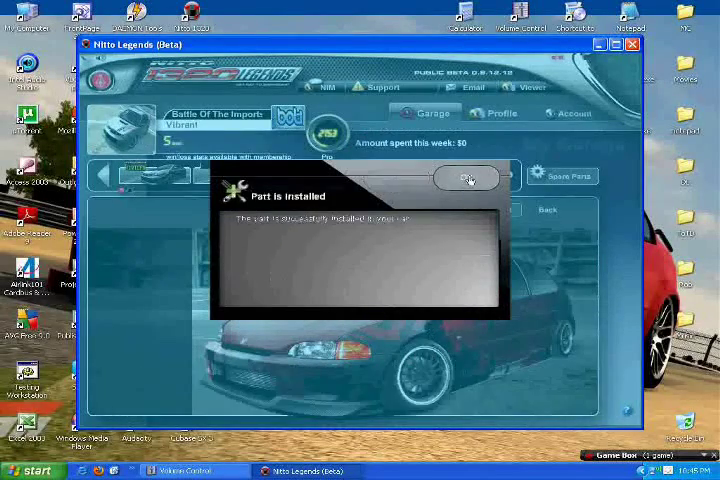
{"action": "left_click", "coordinate": [468, 181]}
{"action": "left_click", "coordinate": [100, 78]}
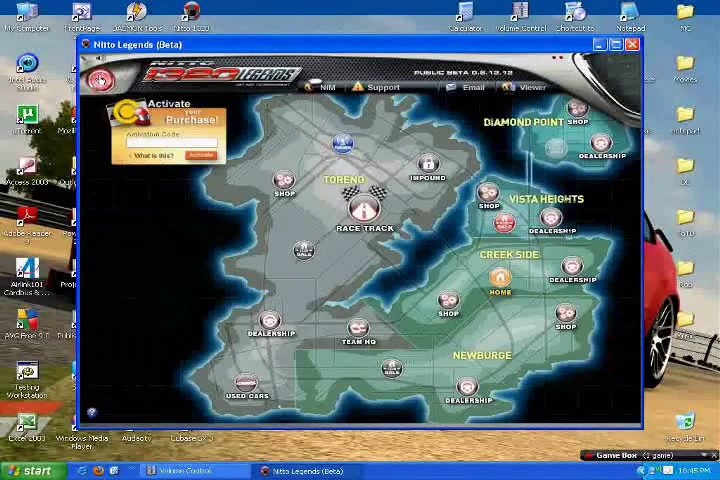
At the Toreno paint shop, preview black, white, cream, darker and dark blue paints.
{"action": "left_click", "coordinate": [305, 184]}
{"action": "left_click", "coordinate": [258, 220]}
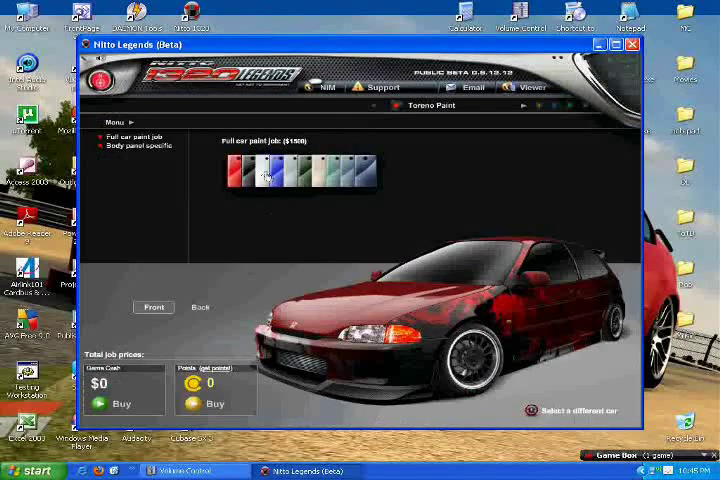
{"action": "left_click", "coordinate": [249, 180]}
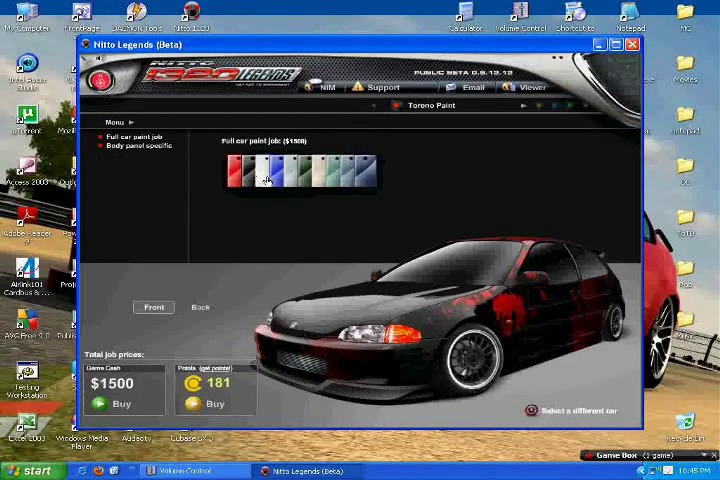
{"action": "left_click", "coordinate": [266, 180]}
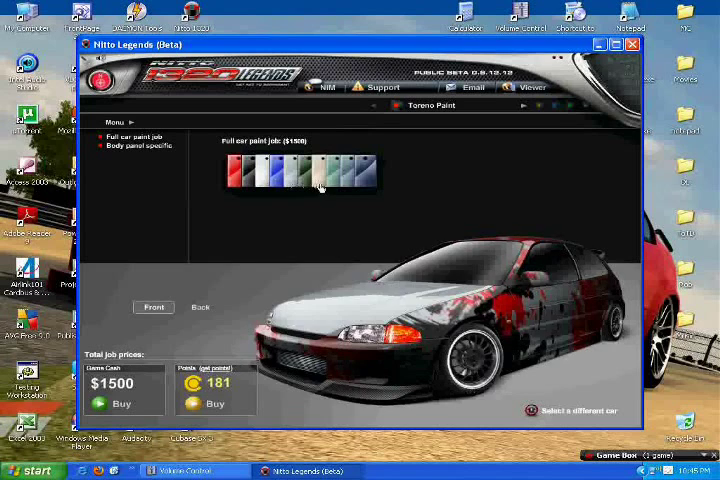
{"action": "left_click", "coordinate": [320, 185]}
{"action": "left_click", "coordinate": [346, 187]}
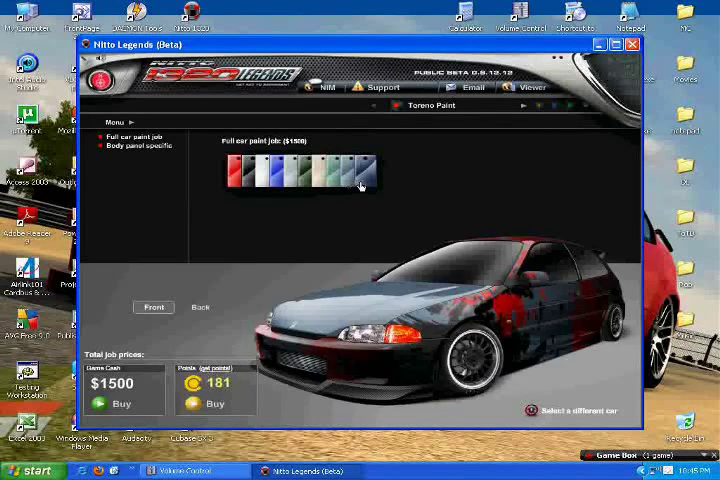
{"action": "left_click", "coordinate": [365, 183]}
Preview white and teal paints from the rear, then switch to Newburge Paint.
{"action": "left_click", "coordinate": [203, 308]}
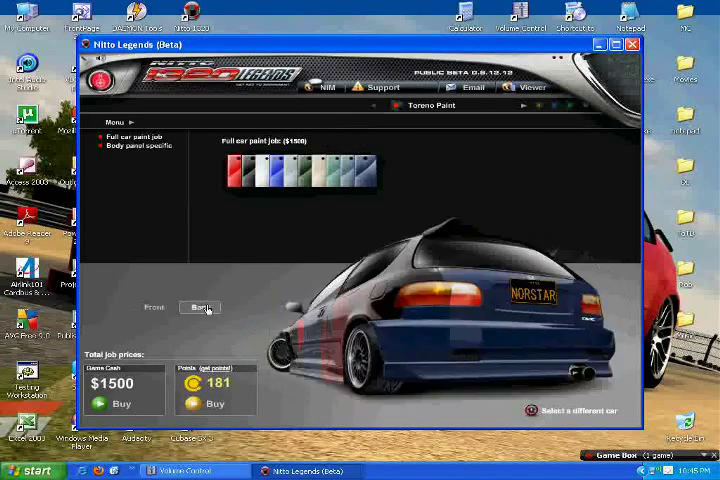
{"action": "left_click", "coordinate": [300, 183]}
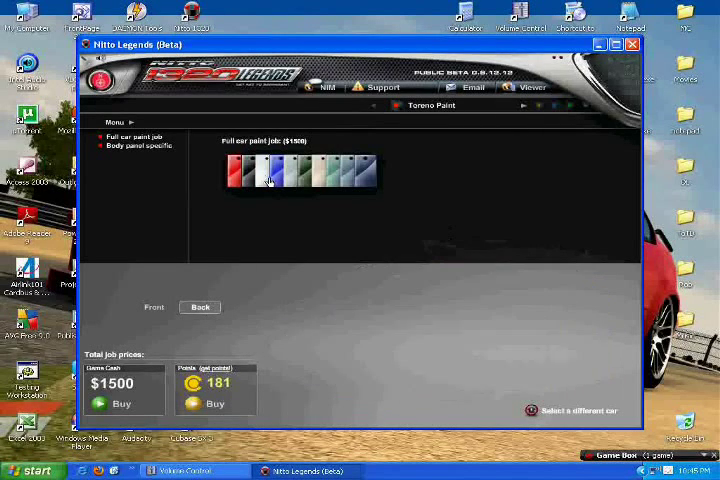
{"action": "left_click", "coordinate": [308, 179]}
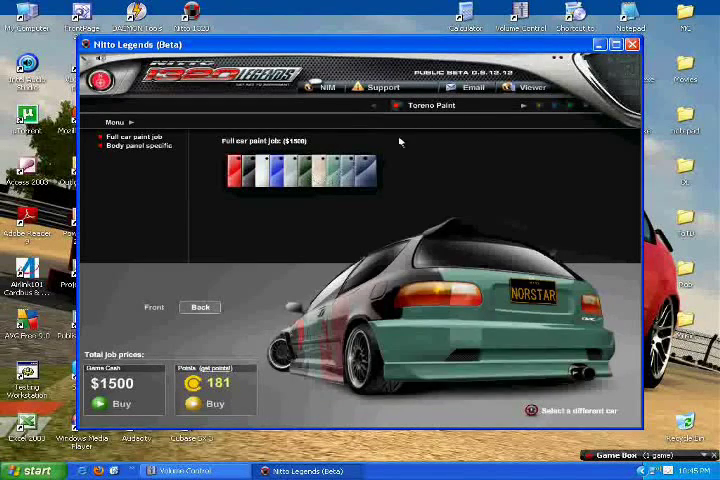
{"action": "left_click", "coordinate": [523, 106]}
Preview Newburge yellow, another colour and green paints from the front.
{"action": "left_click", "coordinate": [235, 163]}
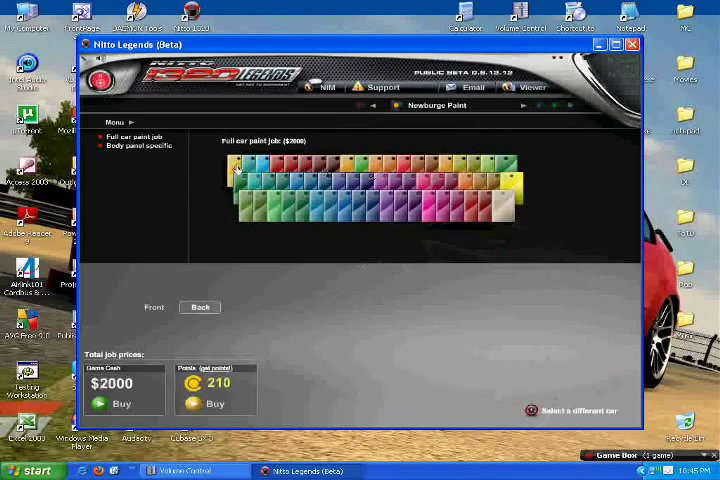
{"action": "left_click", "coordinate": [160, 308]}
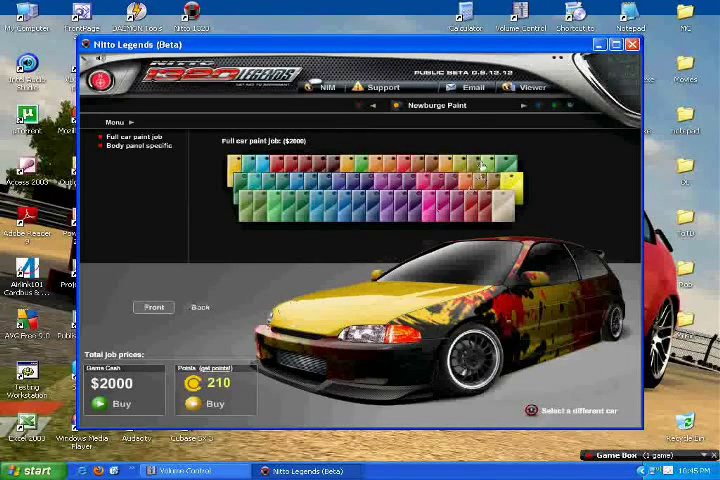
{"action": "left_click", "coordinate": [505, 203]}
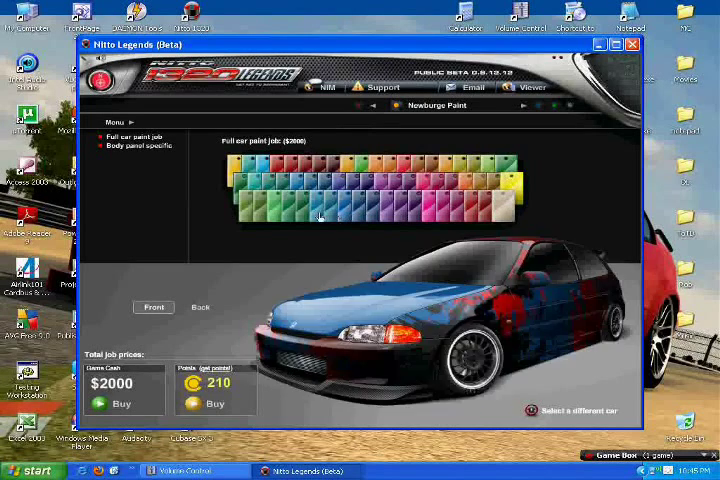
{"action": "left_click", "coordinate": [283, 215]}
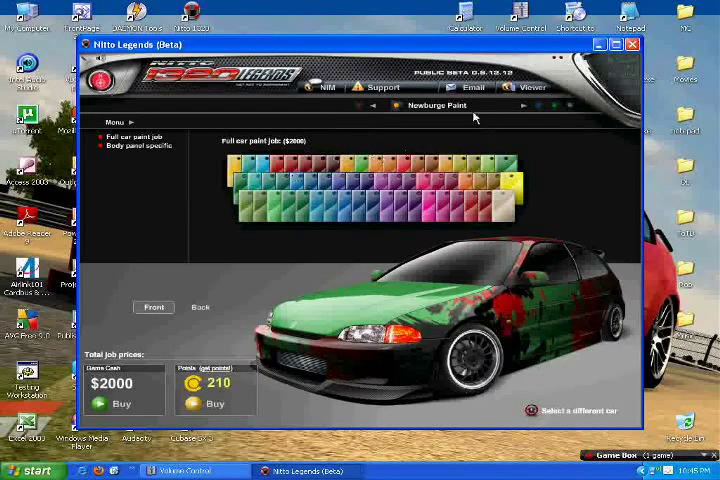
Preview Creek Side yellow, then Vista Heights orange, purple and dark grey paints.
{"action": "left_click", "coordinate": [523, 107]}
{"action": "left_click", "coordinate": [479, 166]}
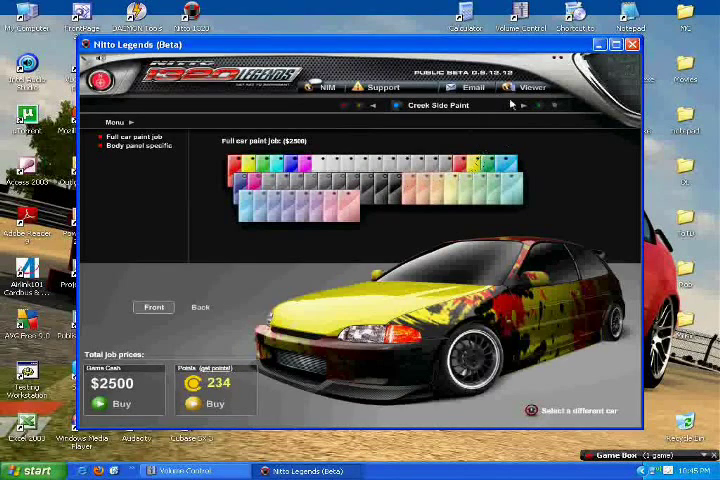
{"action": "left_click", "coordinate": [526, 108]}
{"action": "left_click", "coordinate": [350, 182]}
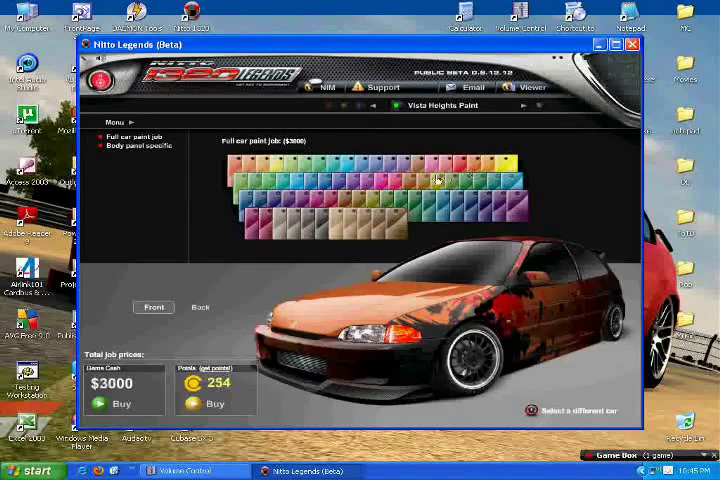
{"action": "left_click", "coordinate": [514, 206]}
{"action": "left_click", "coordinate": [329, 234]}
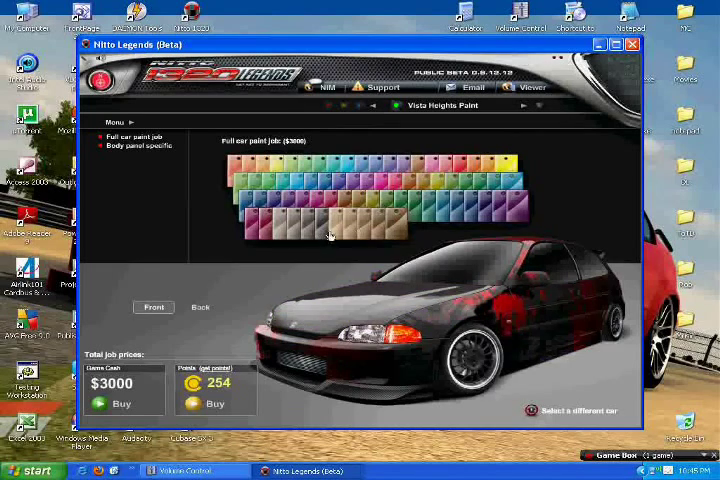
Preview Diamond Point white, orange and purple paints, returning to dark grey.
{"action": "left_click", "coordinate": [526, 110]}
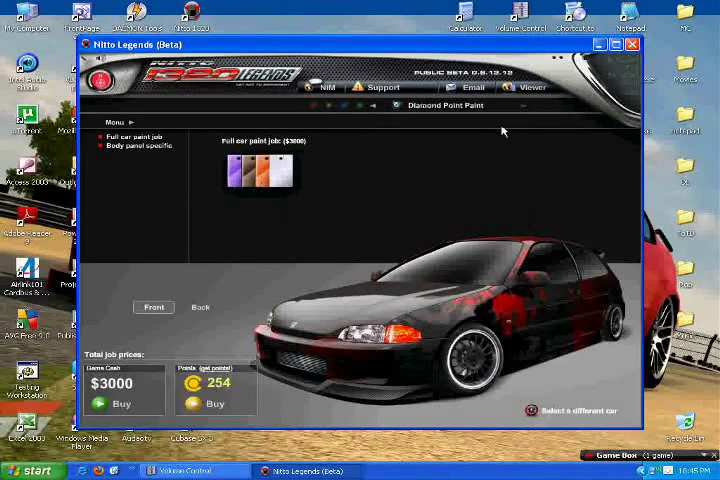
{"action": "left_click", "coordinate": [258, 170]}
{"action": "left_click", "coordinate": [250, 180]}
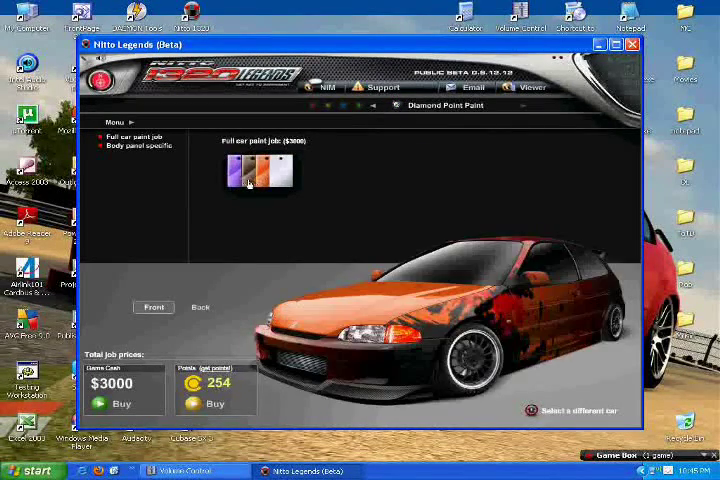
{"action": "left_click", "coordinate": [237, 182]}
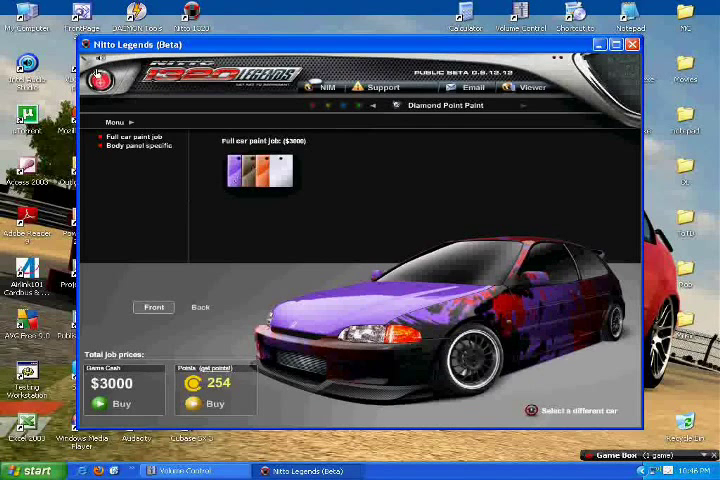
{"action": "left_click", "coordinate": [248, 176]}
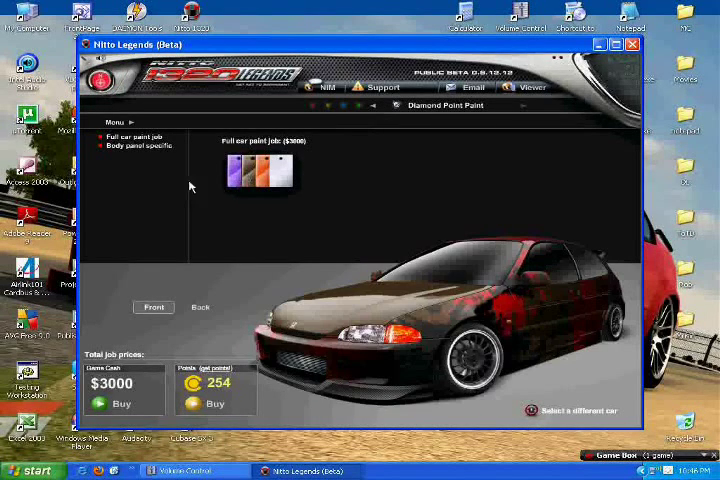
Go to the Dyno Garage and buy a $15 tuning session.
{"action": "left_click", "coordinate": [101, 80]}
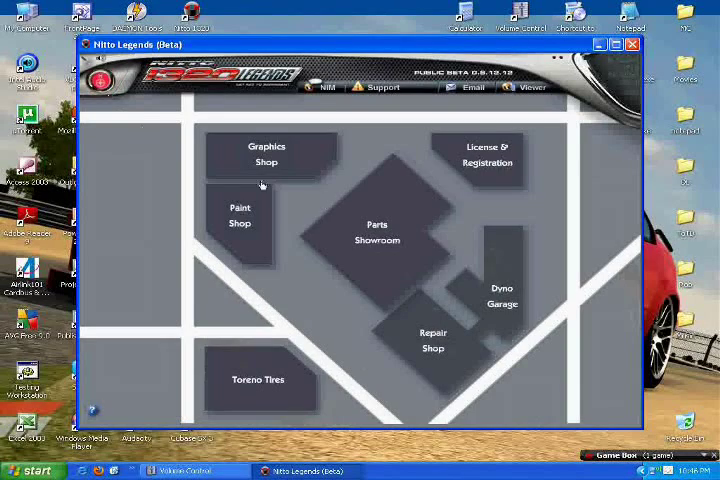
{"action": "left_click", "coordinate": [512, 308]}
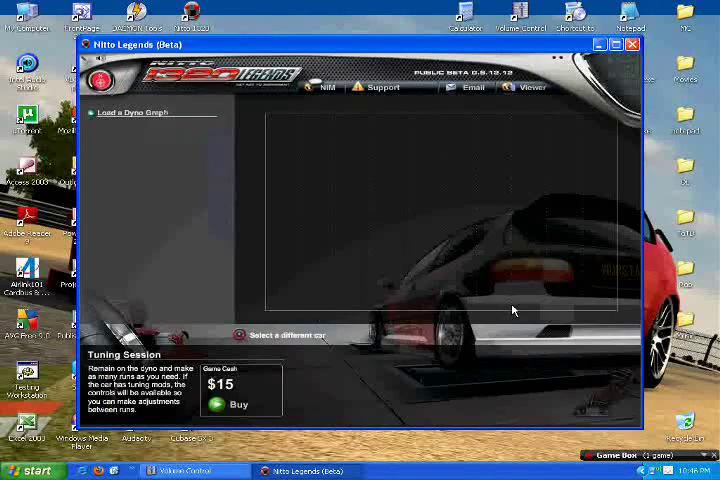
{"action": "left_click", "coordinate": [222, 410]}
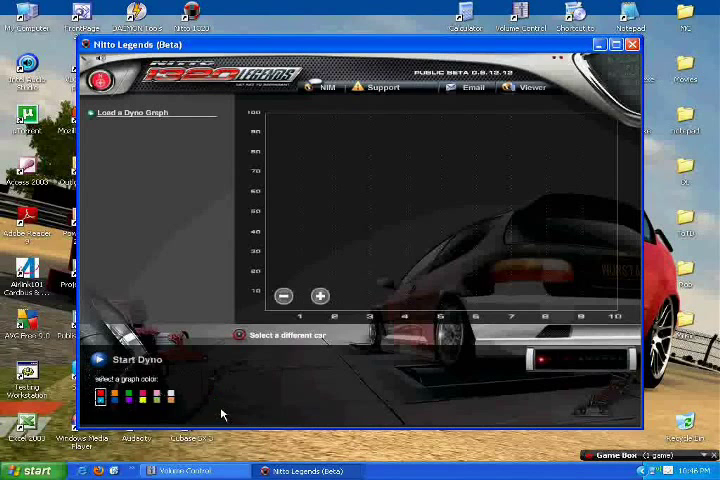
Run the dyno and rescale the power graph: three steps in, two out.
{"action": "left_click", "coordinate": [107, 365]}
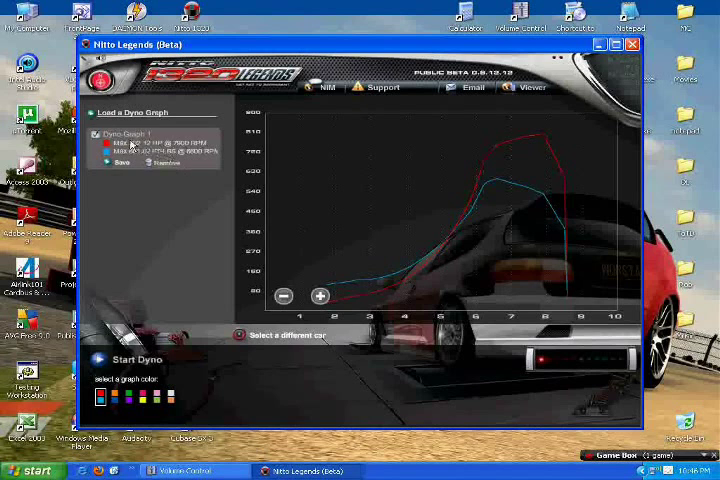
{"action": "left_click", "coordinate": [320, 297]}
{"action": "left_click", "coordinate": [320, 297]}
{"action": "left_click", "coordinate": [320, 297]}
{"action": "left_click", "coordinate": [284, 296]}
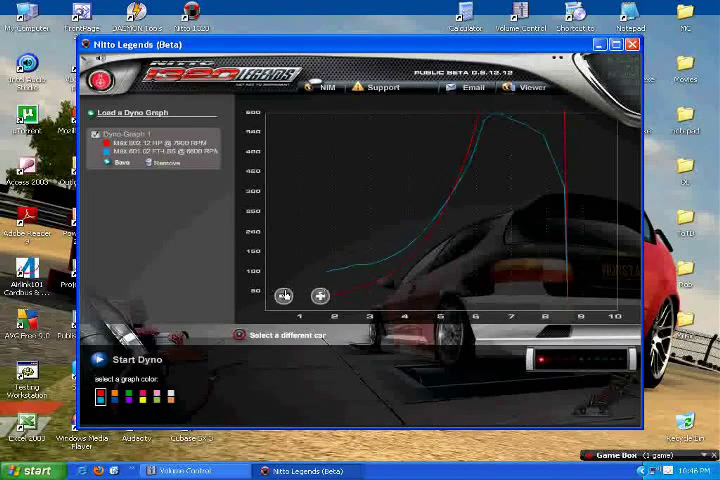
{"action": "left_click", "coordinate": [284, 296]}
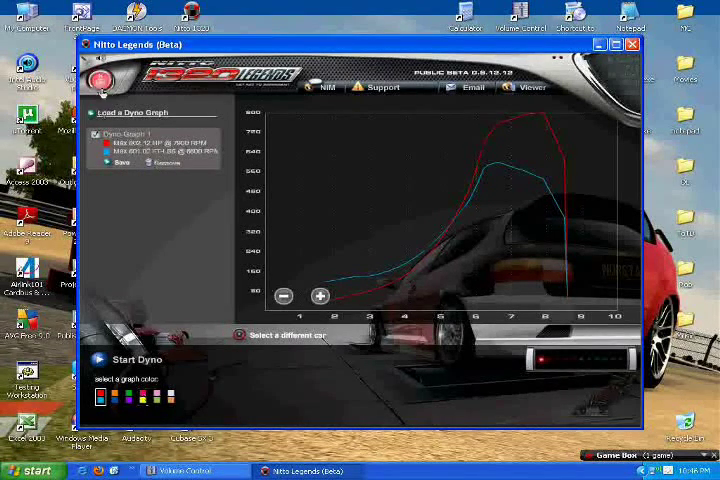
Return through the town map and home area to the Civic Si garage.
{"action": "left_click", "coordinate": [106, 86]}
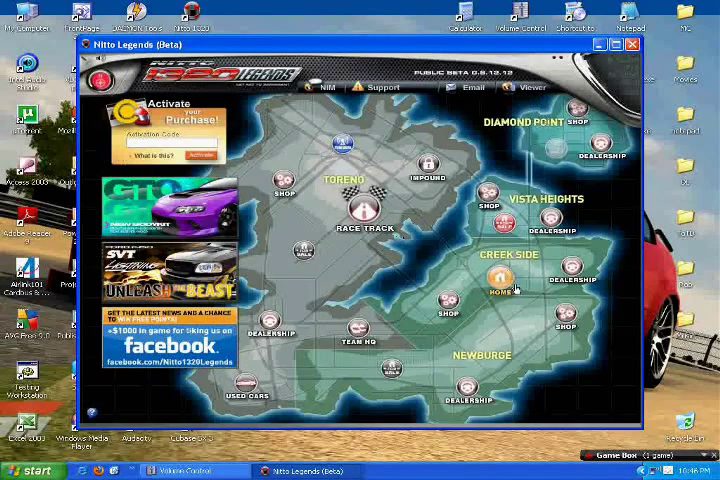
{"action": "left_click", "coordinate": [497, 275]}
{"action": "left_click", "coordinate": [432, 114]}
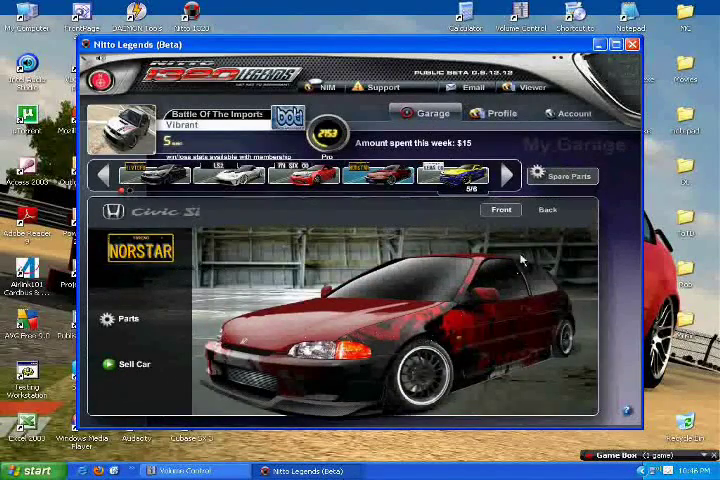
{"action": "left_click", "coordinate": [549, 211]}
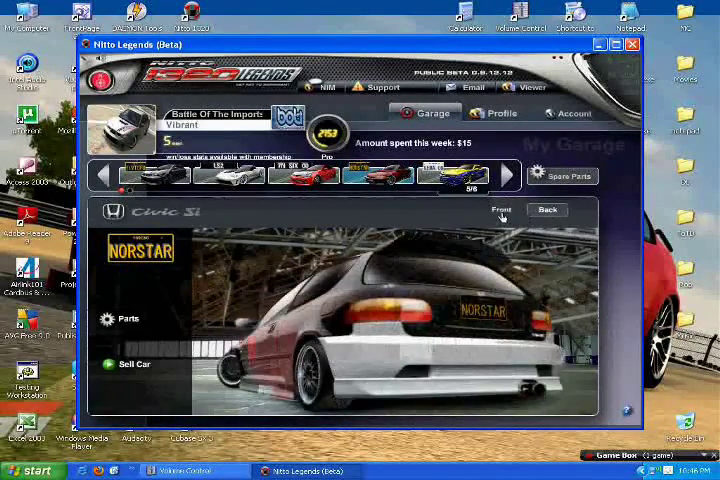
{"action": "left_click", "coordinate": [502, 212]}
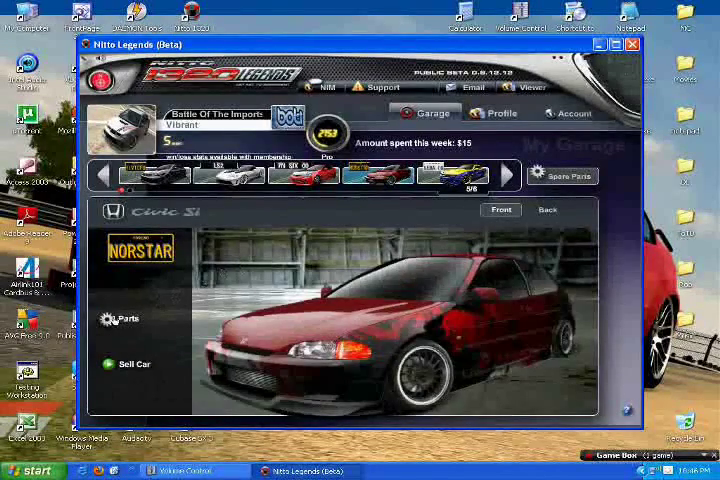